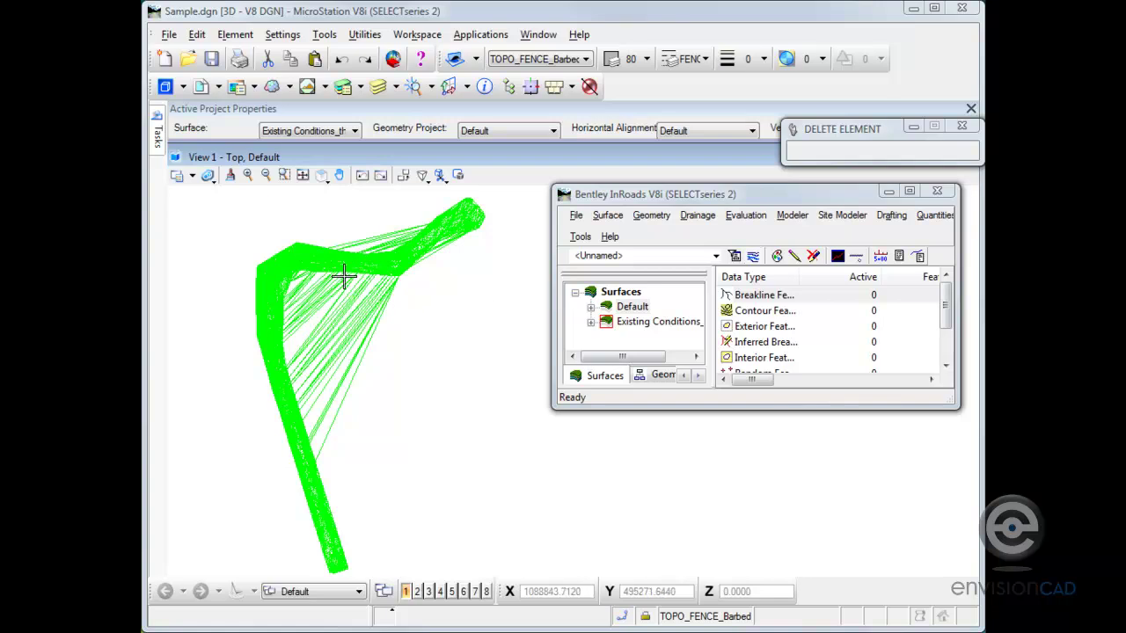
Display the existing conditions surface's major and minor contours at a 2.00 interval over its triangles
{"action": "left_click", "coordinate": [284, 174]}
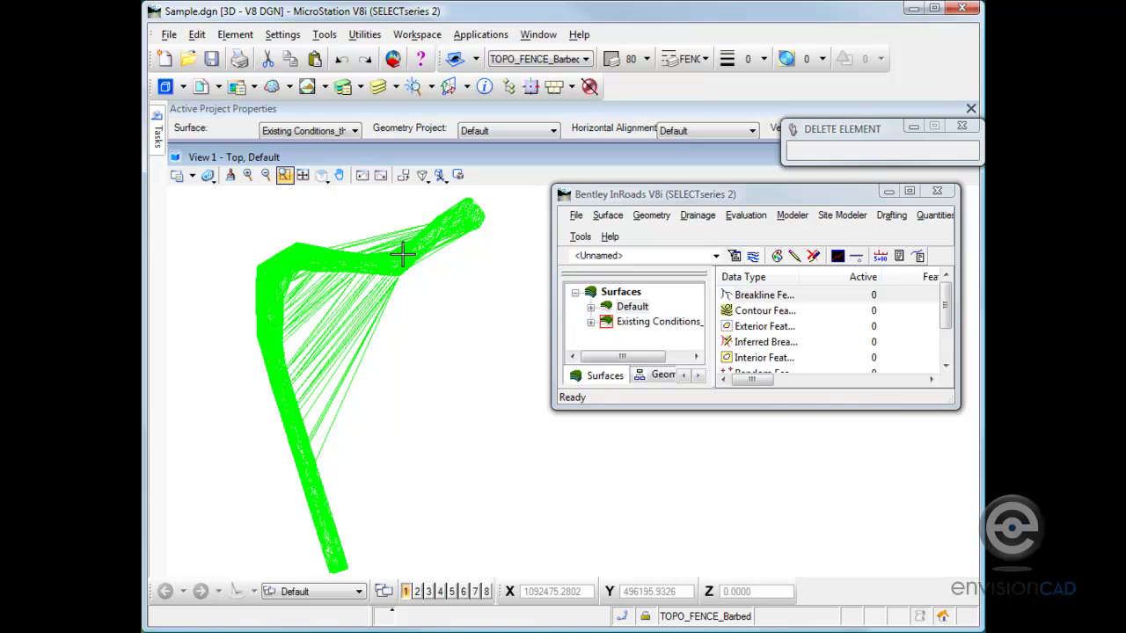
{"action": "left_click", "coordinate": [321, 174]}
{"action": "scroll", "coordinate": [321, 308], "scroll_direction": "up", "scroll_amount": 3}
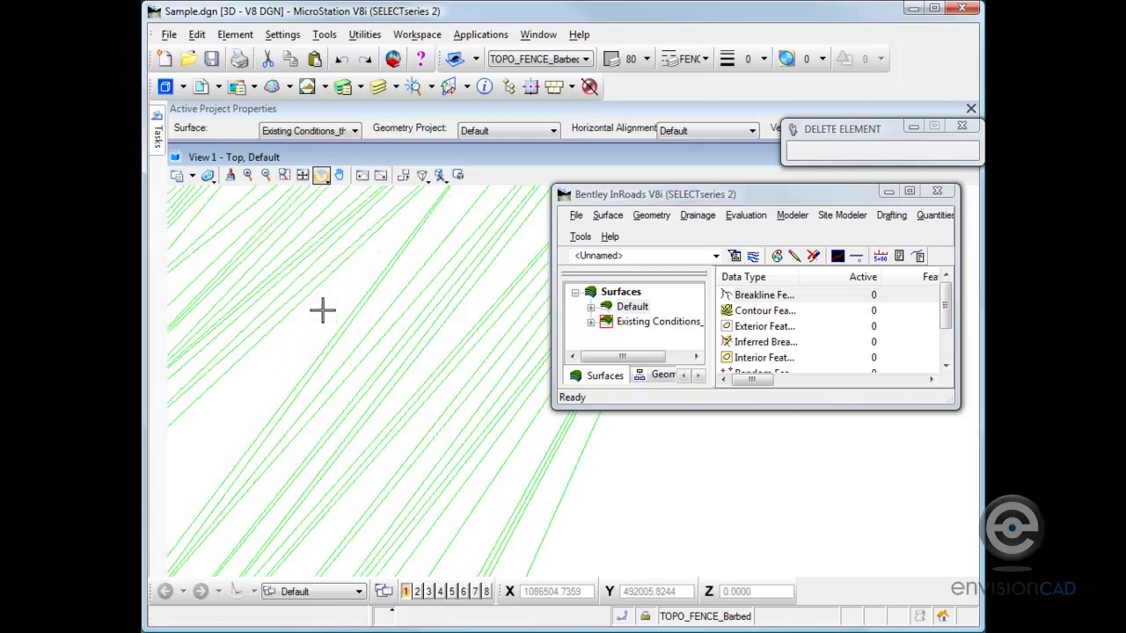
{"action": "scroll", "coordinate": [322, 309], "scroll_direction": "down", "scroll_amount": 2}
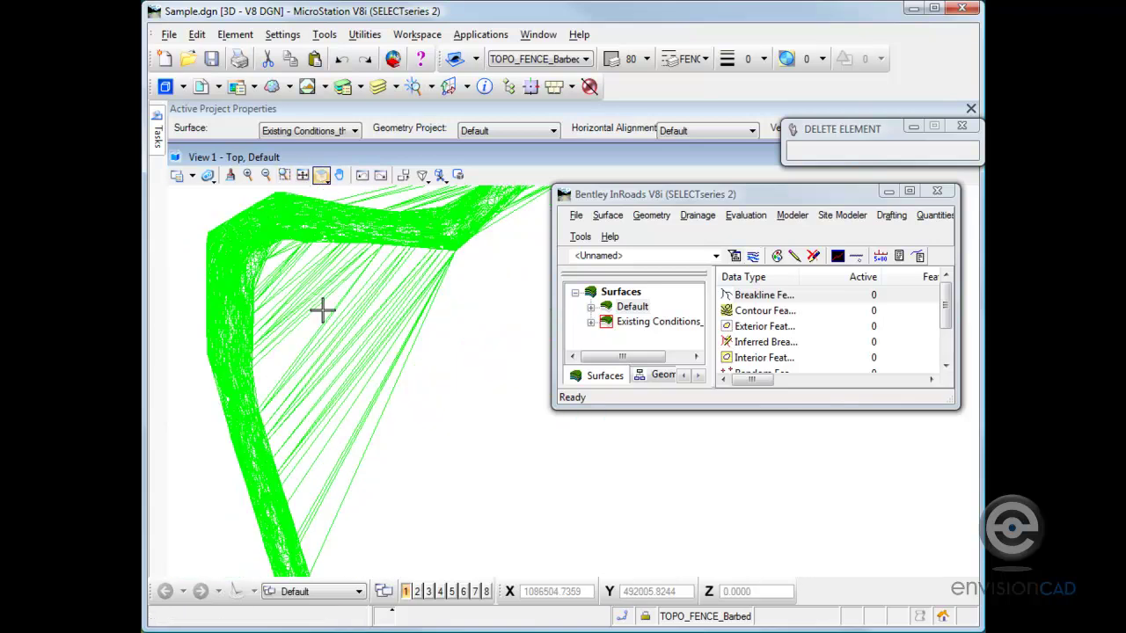
{"action": "left_click", "coordinate": [608, 215]}
{"action": "mouse_move", "coordinate": [616, 239]}
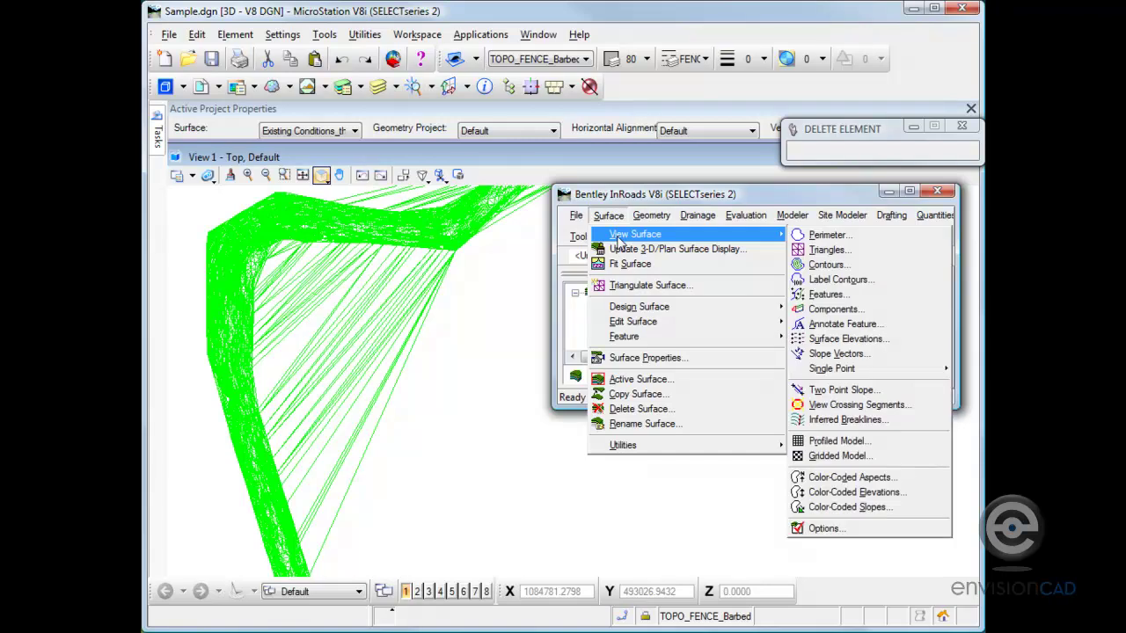
{"action": "left_click", "coordinate": [818, 265]}
{"action": "left_click", "coordinate": [732, 407]}
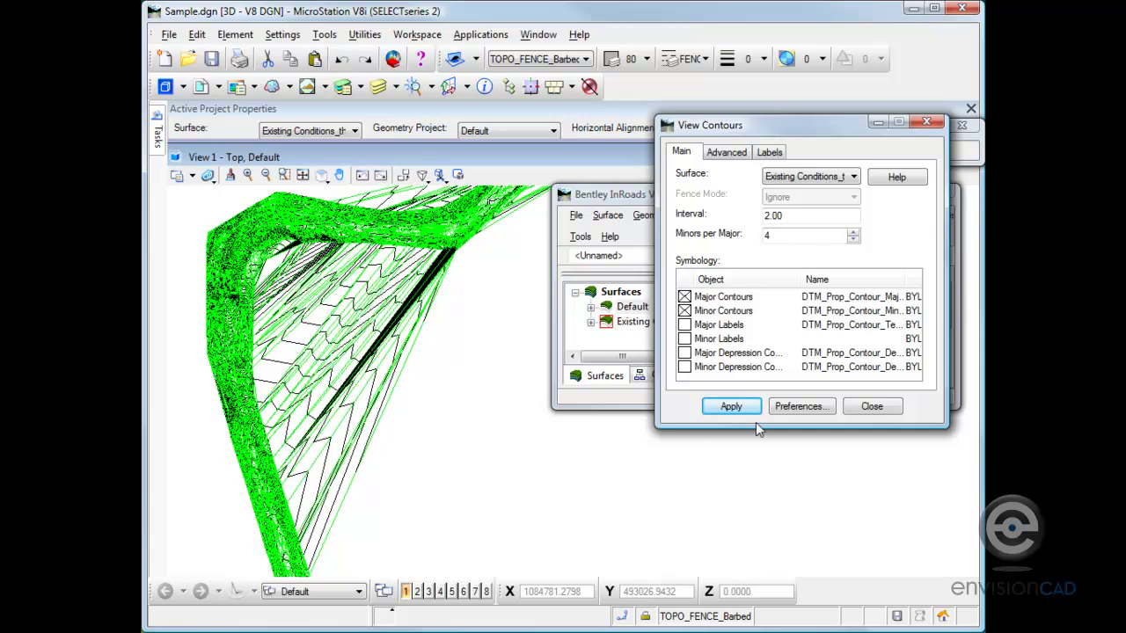
{"action": "left_click", "coordinate": [869, 407]}
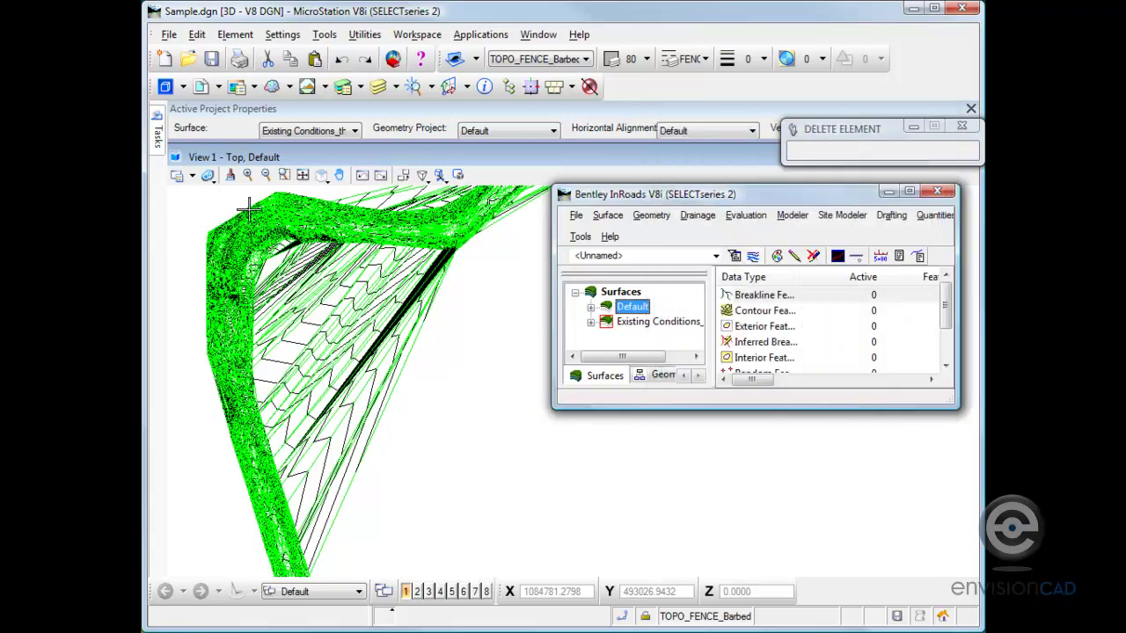
{"action": "mouse_move", "coordinate": [157, 132]}
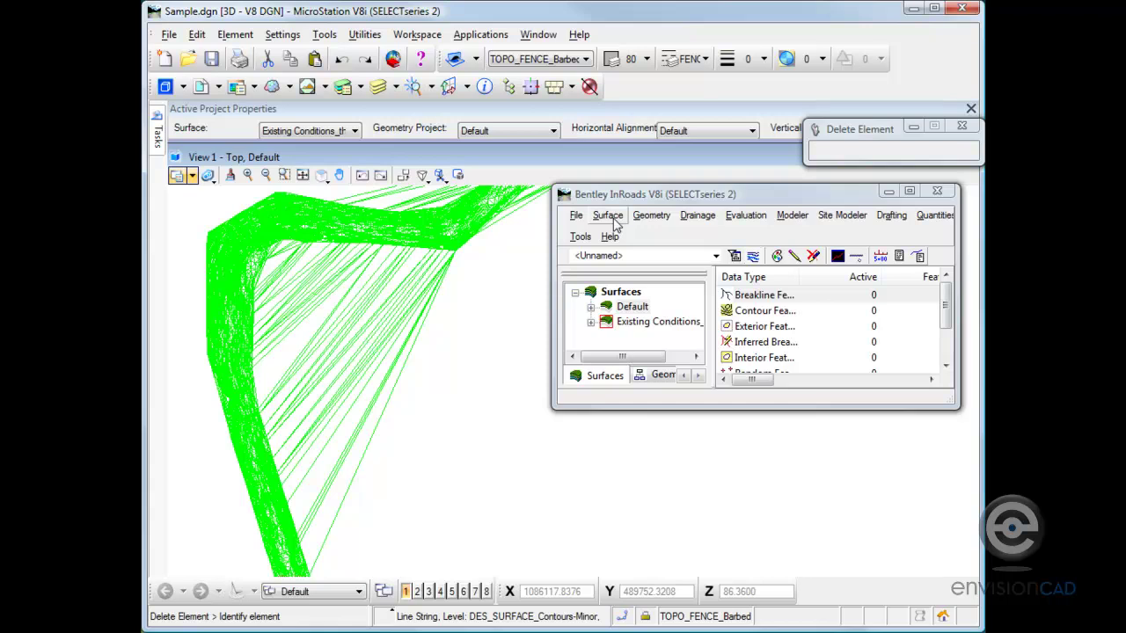
Set up Delete Triangles By Filter to generate an exterior boundary named Boundary with the Exterior Boundary feature style and to triangulate
{"action": "left_click", "coordinate": [608, 217]}
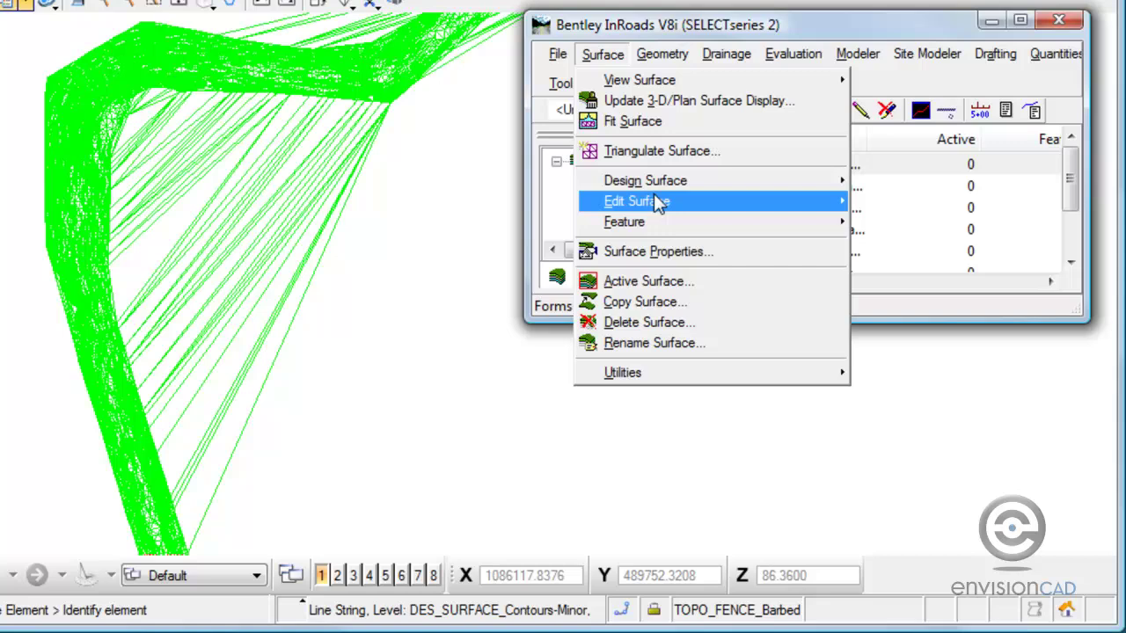
{"action": "mouse_move", "coordinate": [658, 201]}
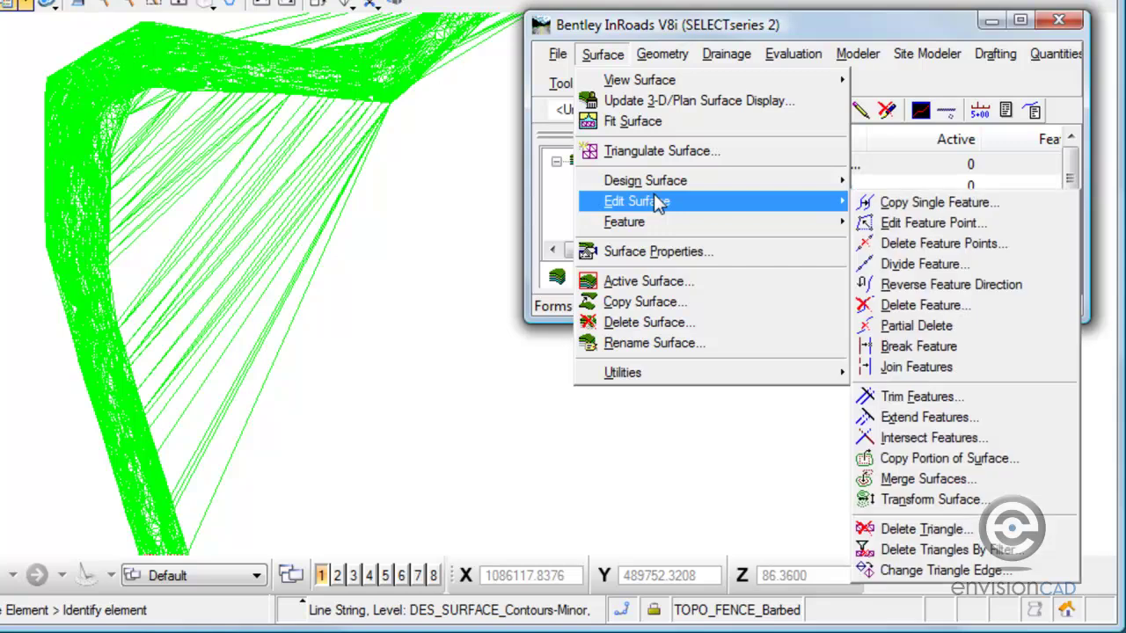
{"action": "left_click", "coordinate": [971, 553]}
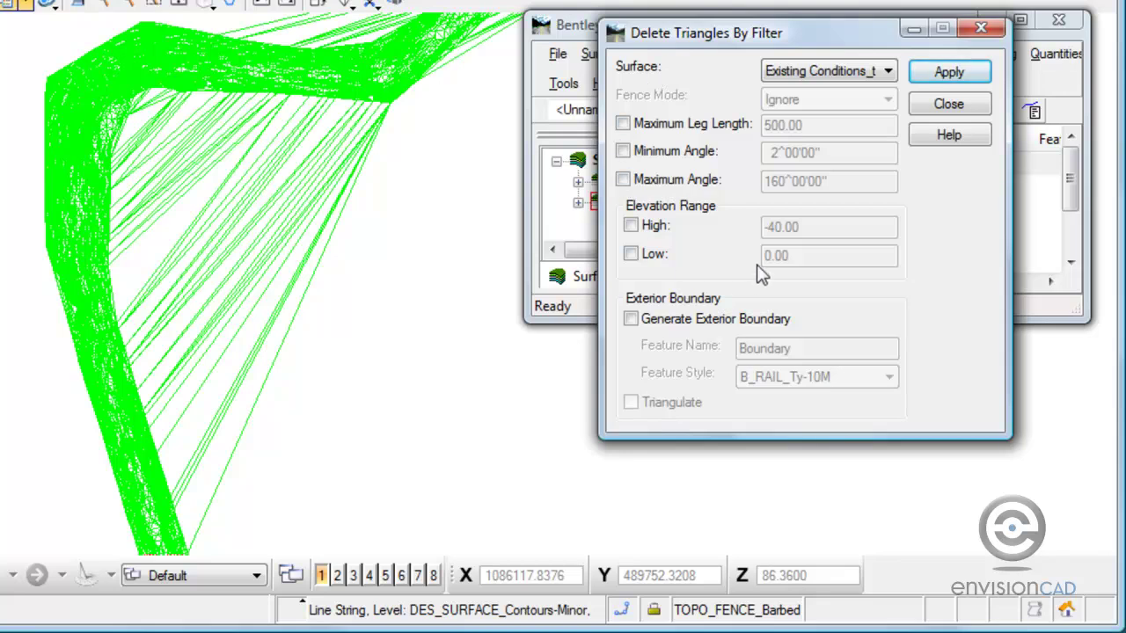
{"action": "left_click", "coordinate": [631, 319]}
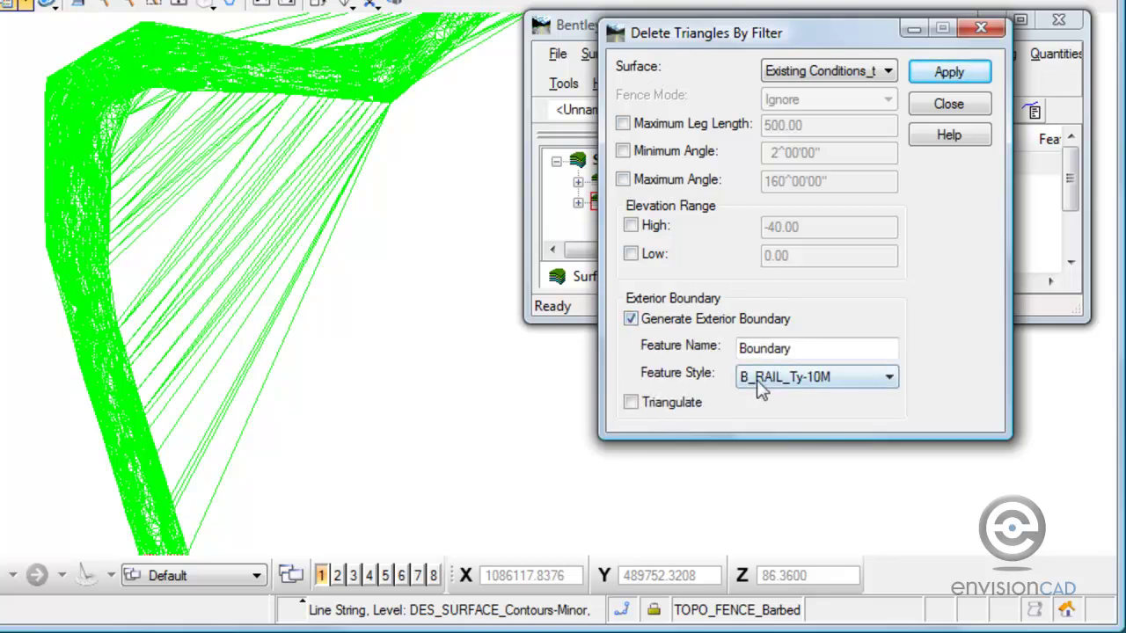
{"action": "left_click", "coordinate": [632, 402]}
{"action": "left_click", "coordinate": [839, 385]}
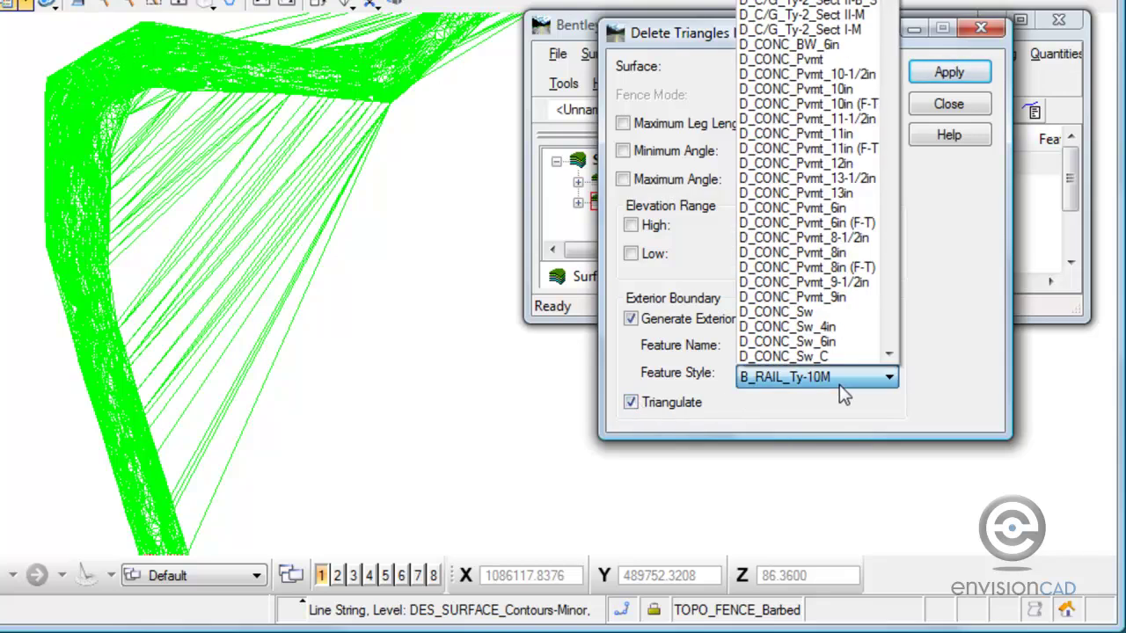
{"action": "scroll", "coordinate": [827, 330], "scroll_direction": "down", "scroll_amount": 10}
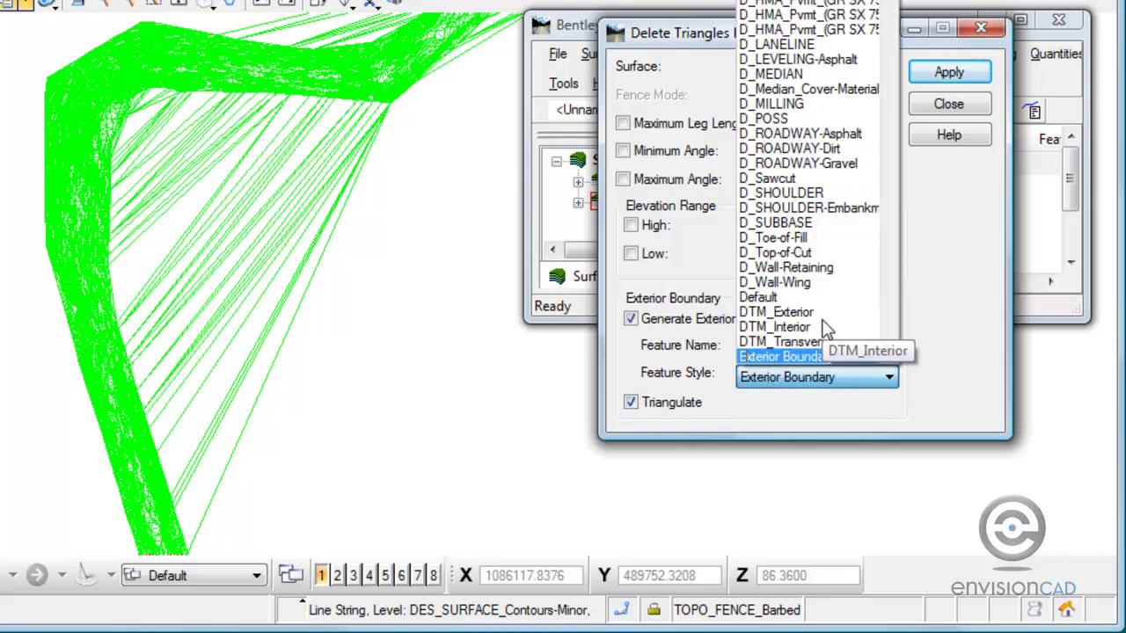
{"action": "left_click", "coordinate": [804, 358]}
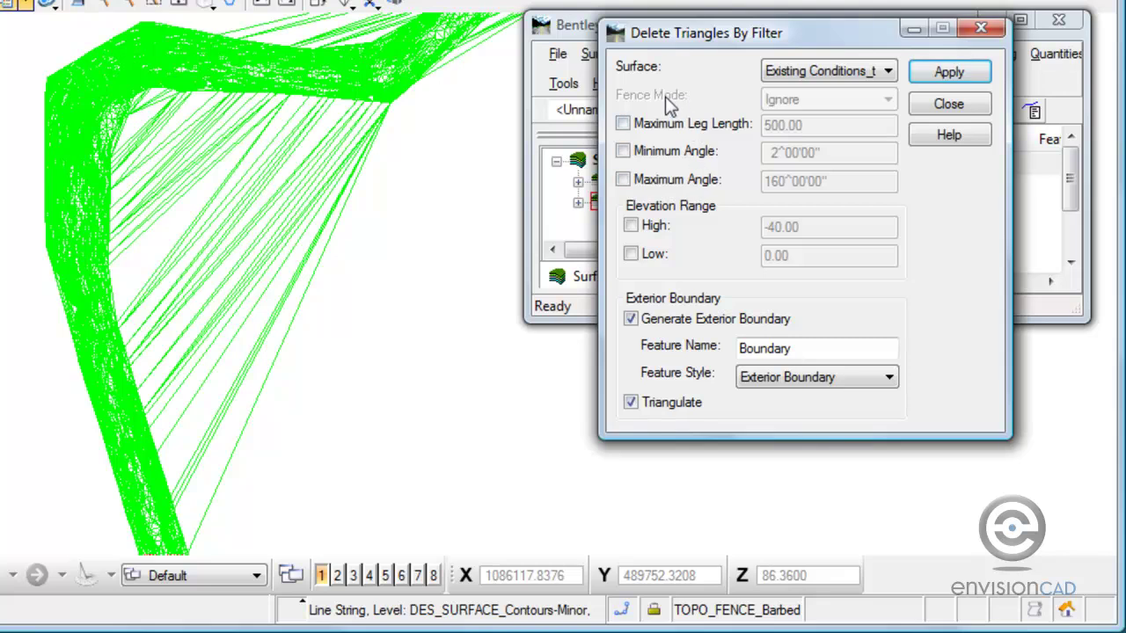
Enable the maximum leg length filter at 500.00, preview the triangles it selects along the surface's south end, and reject the deletion
{"action": "left_click", "coordinate": [622, 125]}
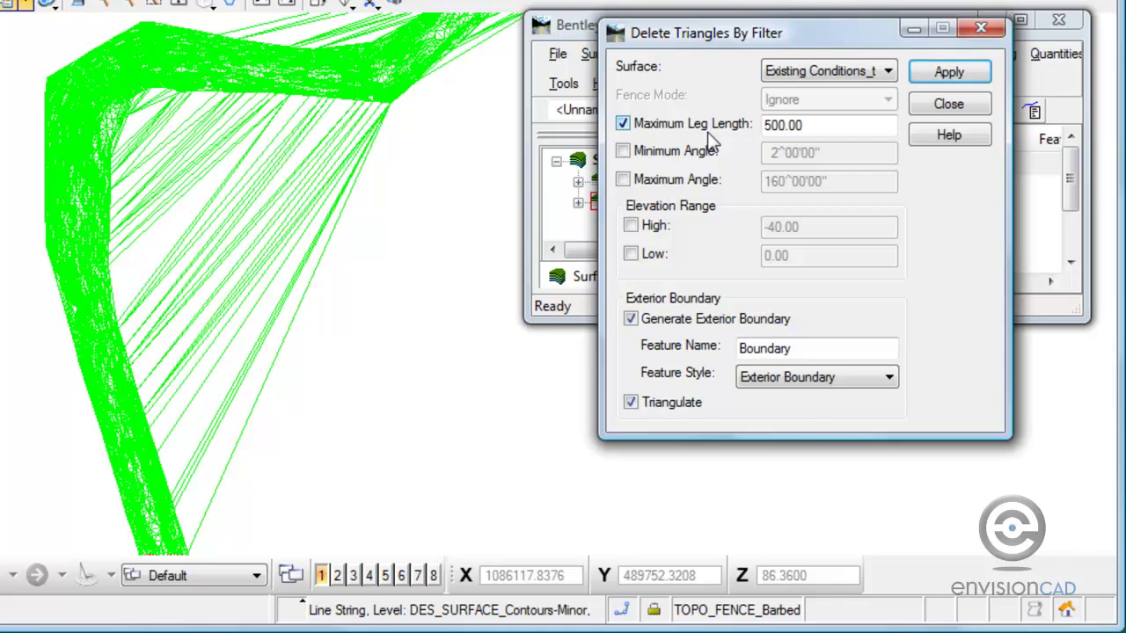
{"action": "scroll", "coordinate": [484, 156], "scroll_direction": "down", "scroll_amount": 2}
{"action": "middle_click_drag", "start_coordinate": [485, 156], "coordinate": [352, 166]}
{"action": "left_click", "coordinate": [946, 77]}
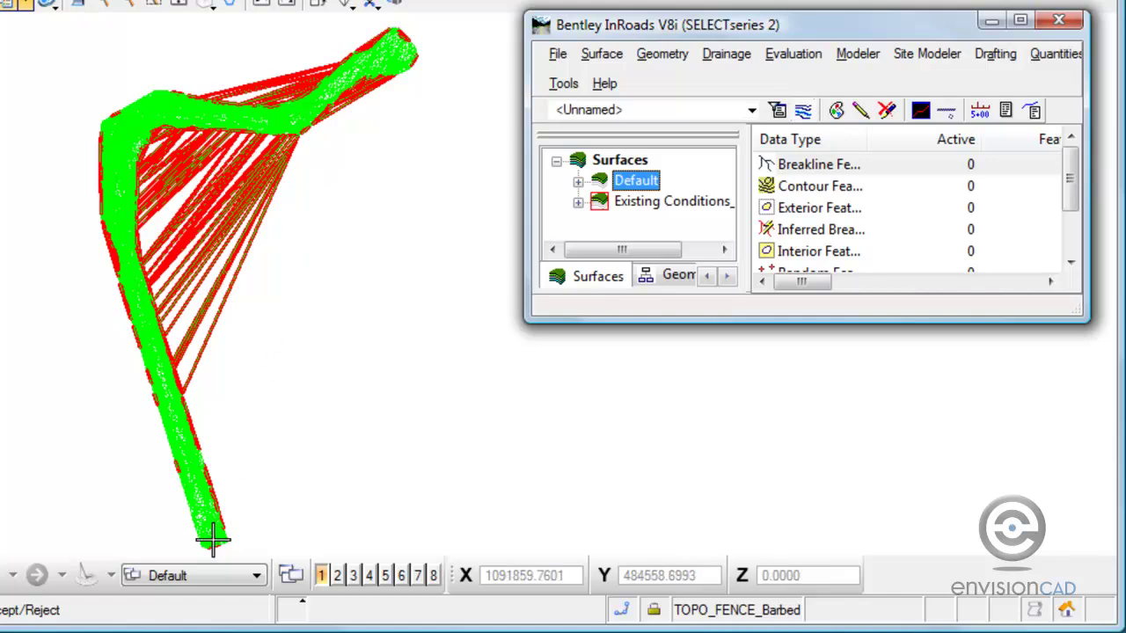
{"action": "scroll", "coordinate": [211, 547], "scroll_direction": "up", "scroll_amount": 3}
{"action": "scroll", "coordinate": [211, 547], "scroll_direction": "up", "scroll_amount": 2}
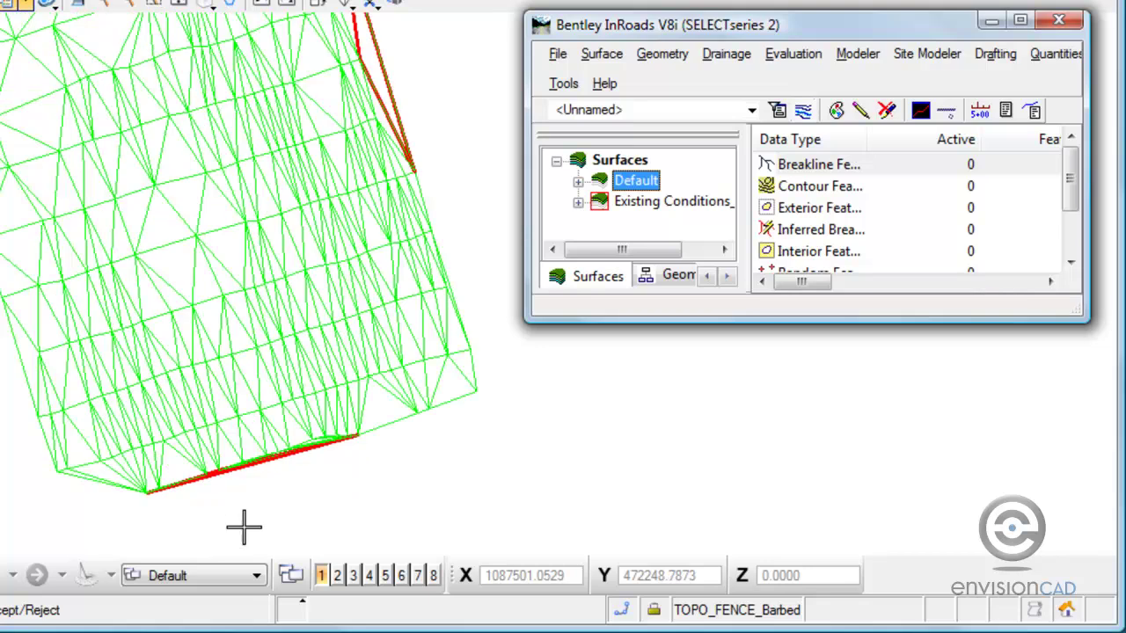
{"action": "scroll", "coordinate": [311, 457], "scroll_direction": "up", "scroll_amount": 2}
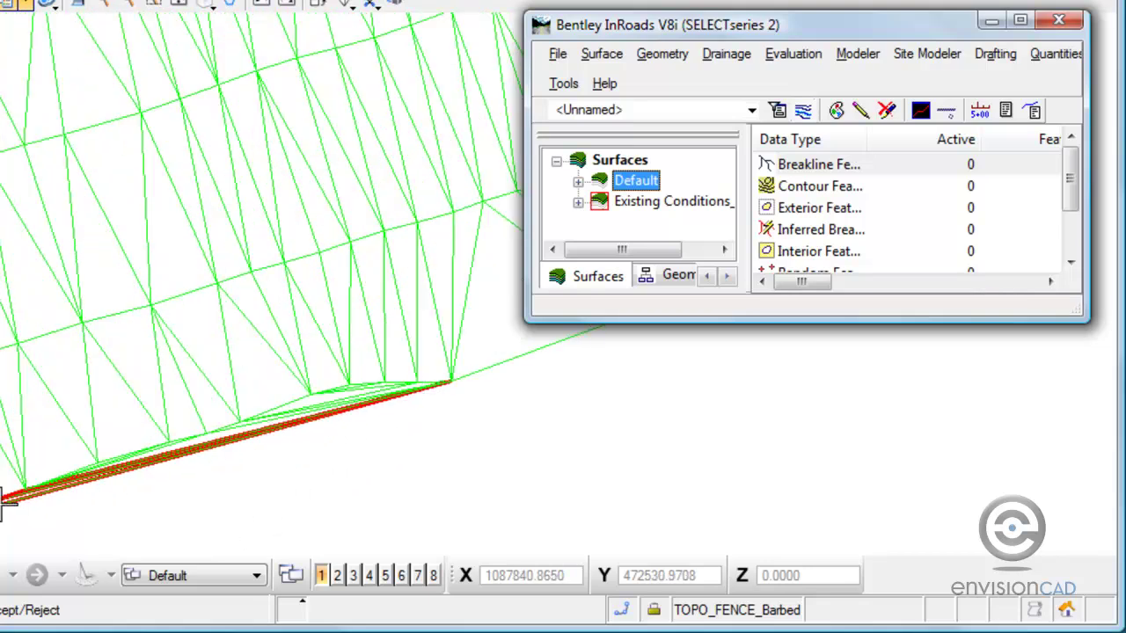
{"action": "left_click", "coordinate": [403, 407]}
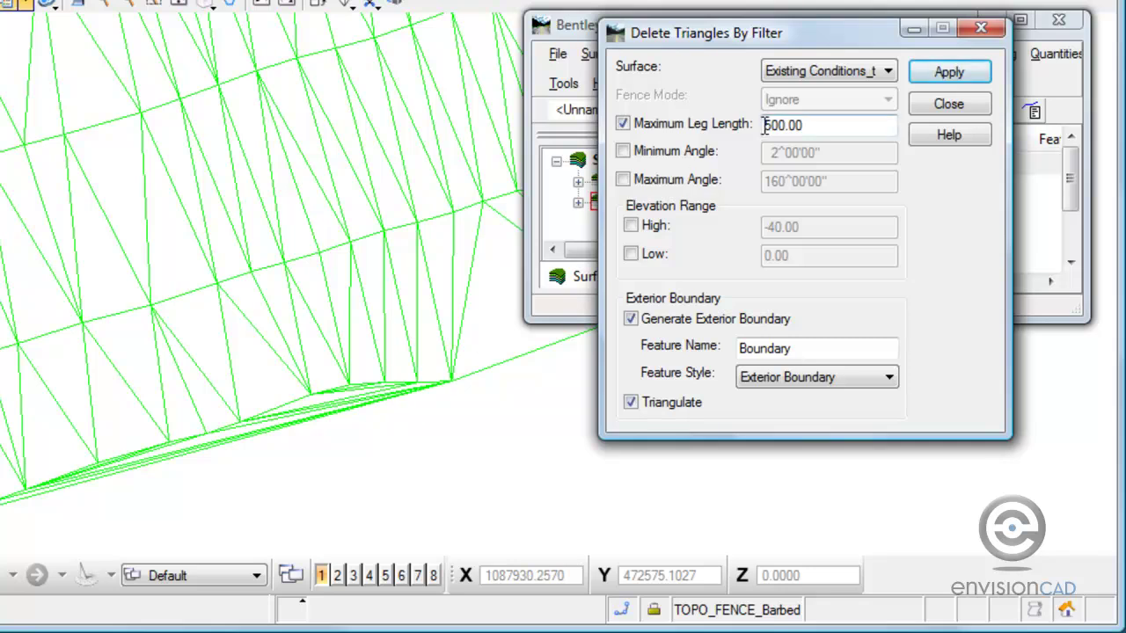
Add the minimum angle filter at 2°00'00", preview the selected triangles, and reject the deletion
{"action": "left_click", "coordinate": [623, 151]}
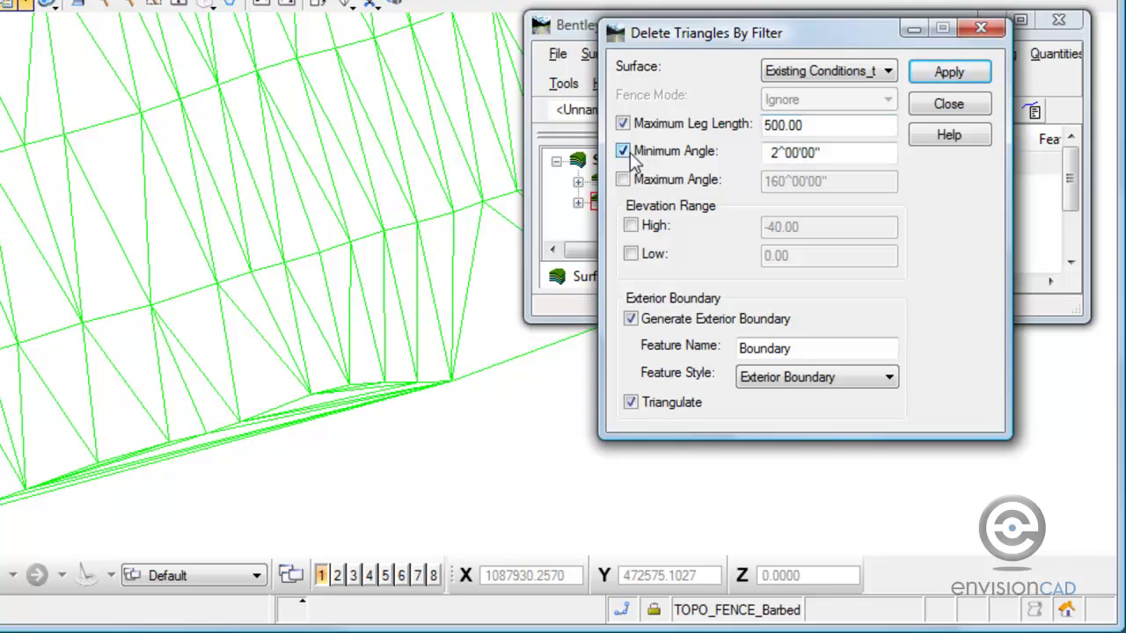
{"action": "left_click", "coordinate": [950, 74]}
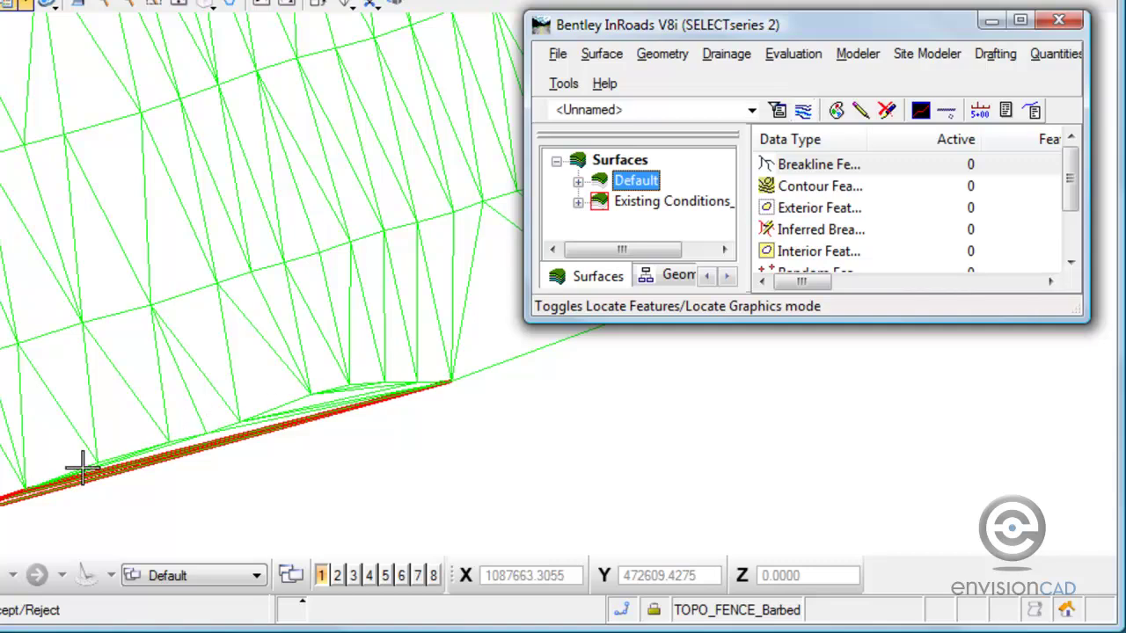
{"action": "left_click", "coordinate": [360, 397]}
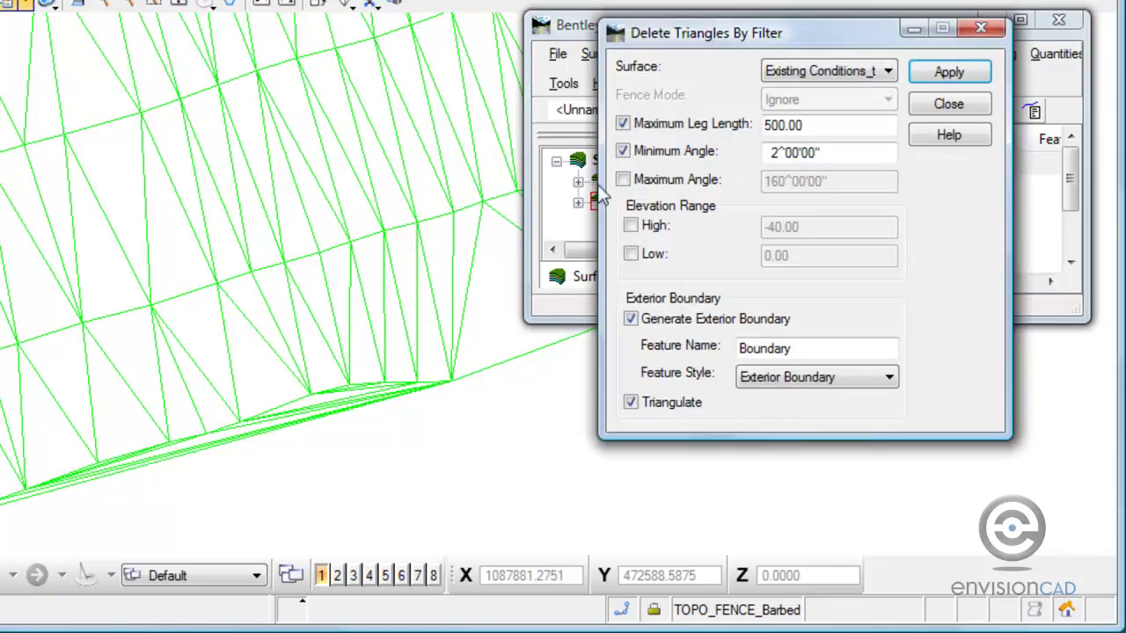
Add the maximum angle filter at 160°00'00", preview the selected edge triangles, and reject the deletion
{"action": "left_click", "coordinate": [624, 181]}
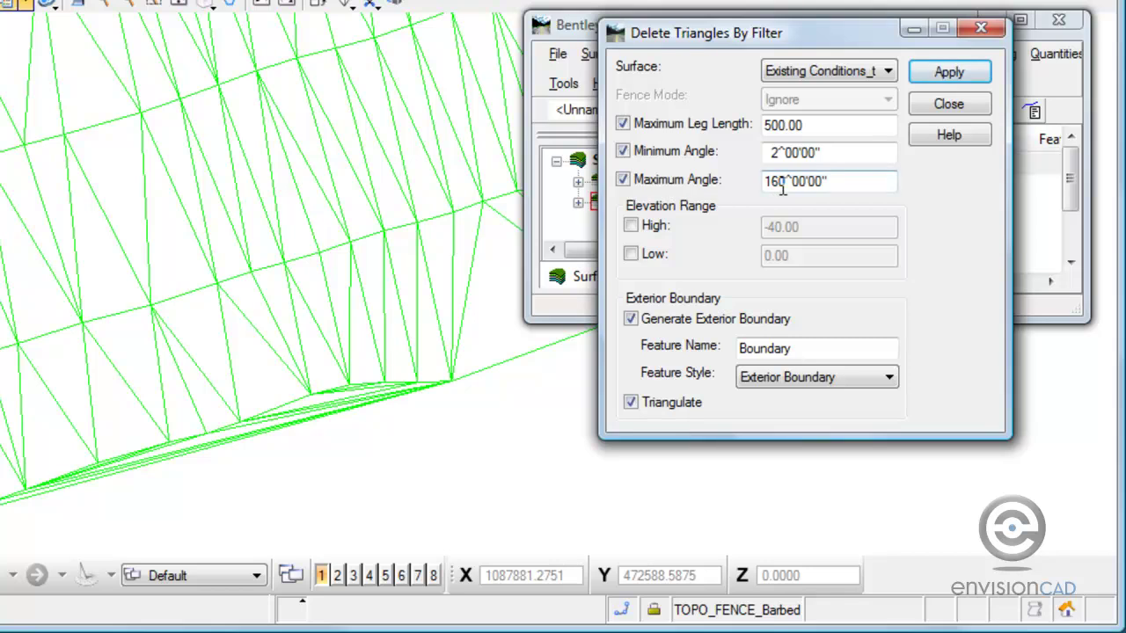
{"action": "left_click", "coordinate": [946, 78]}
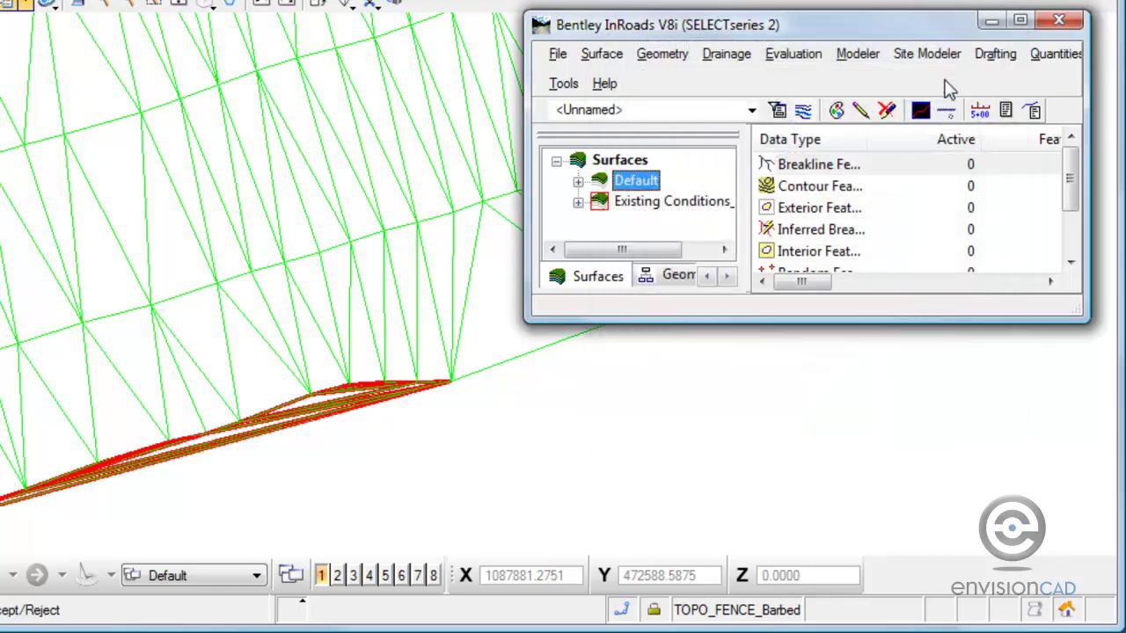
{"action": "left_click", "coordinate": [399, 400]}
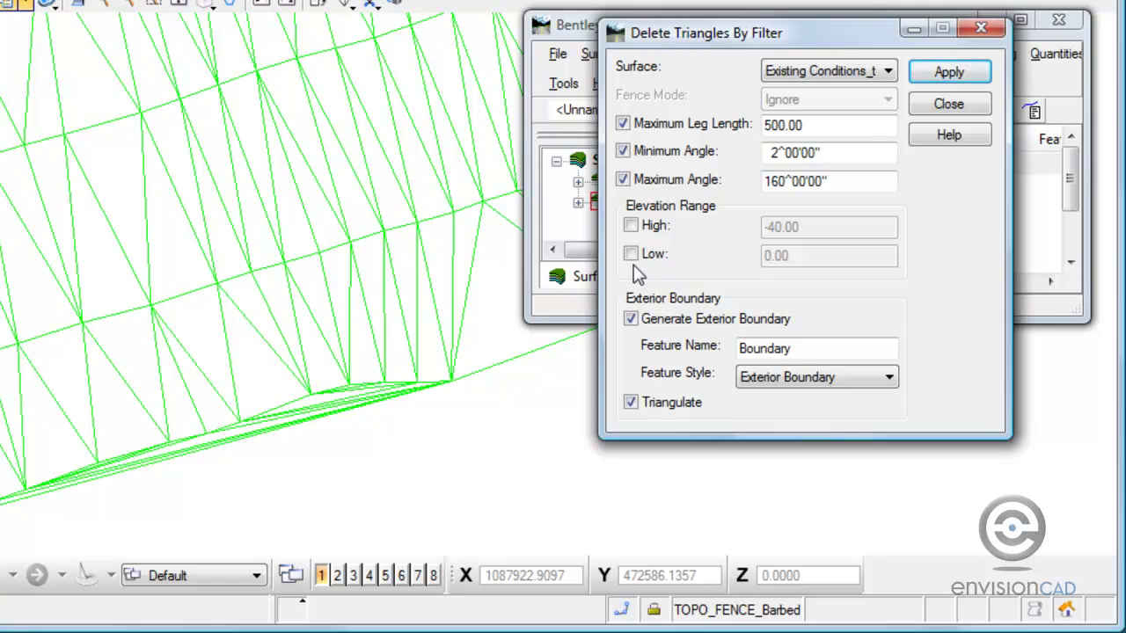
Apply the combined leg length and angle filters to the whole surface and accept the deletion of the selected triangles
{"action": "scroll", "coordinate": [390, 127], "scroll_direction": "down", "scroll_amount": 3}
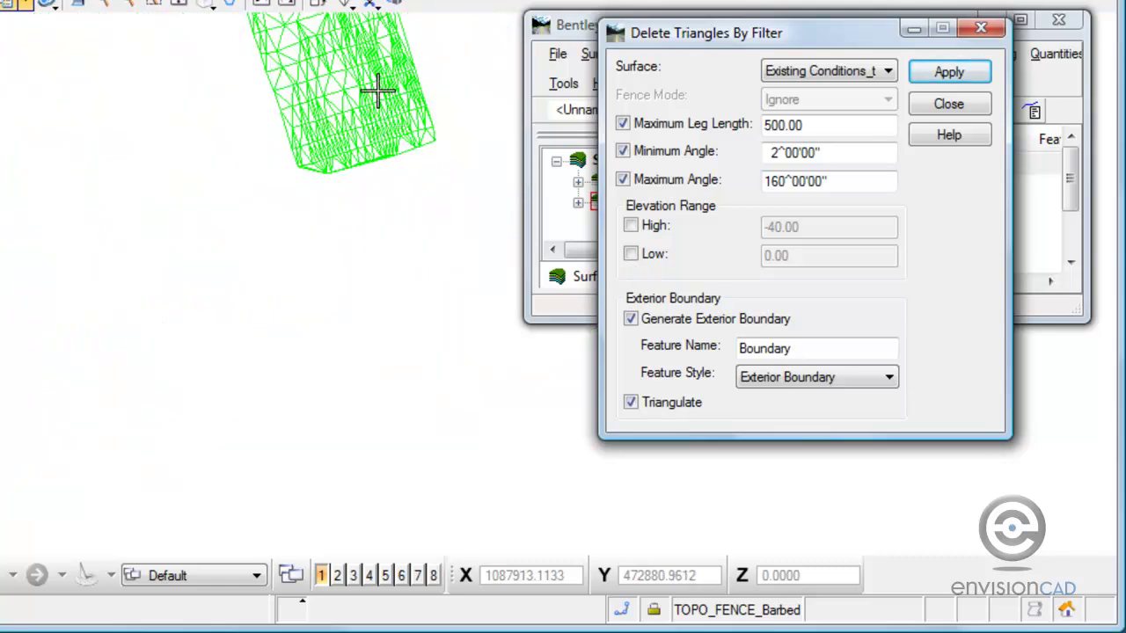
{"action": "middle_click_drag", "start_coordinate": [372, 88], "coordinate": [316, 322]}
{"action": "scroll", "coordinate": [316, 322], "scroll_direction": "down", "scroll_amount": 2}
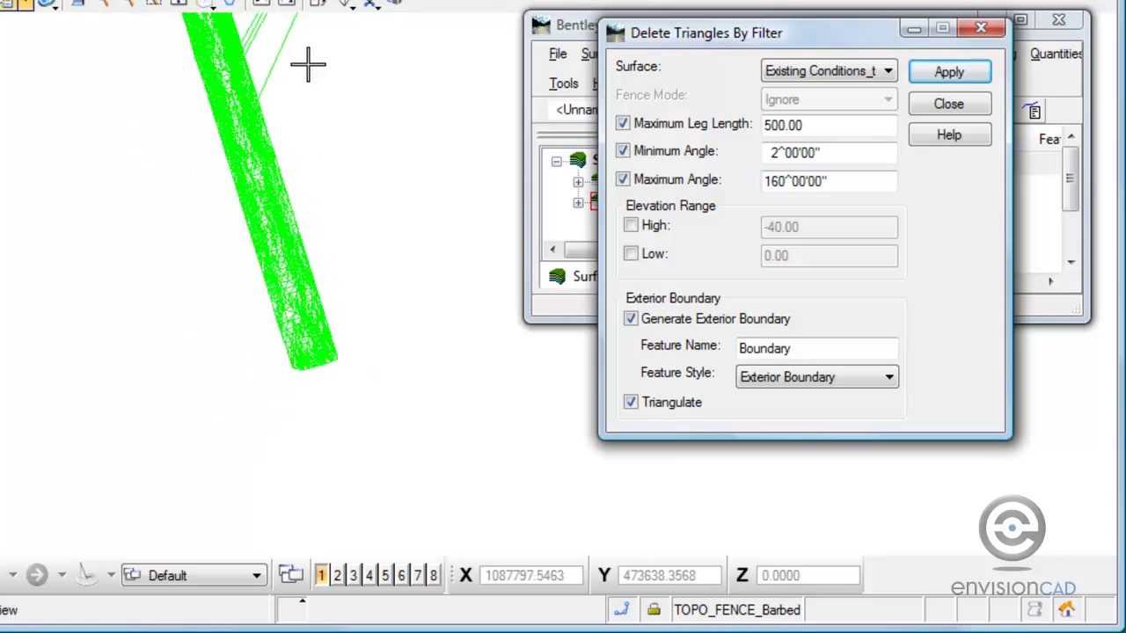
{"action": "middle_click_drag", "start_coordinate": [305, 79], "coordinate": [277, 320]}
{"action": "scroll", "coordinate": [281, 308], "scroll_direction": "down", "scroll_amount": 2}
{"action": "scroll", "coordinate": [304, 197], "scroll_direction": "up", "scroll_amount": 3}
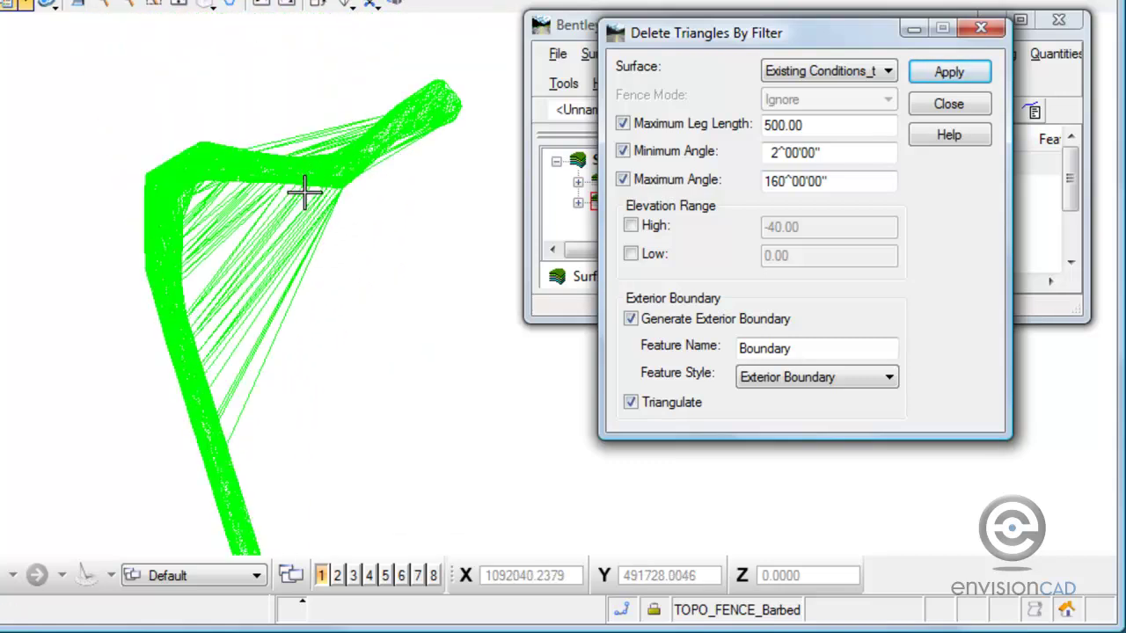
{"action": "scroll", "coordinate": [304, 261], "scroll_direction": "down", "scroll_amount": 1}
{"action": "middle_click_drag", "start_coordinate": [284, 311], "coordinate": [211, 231]}
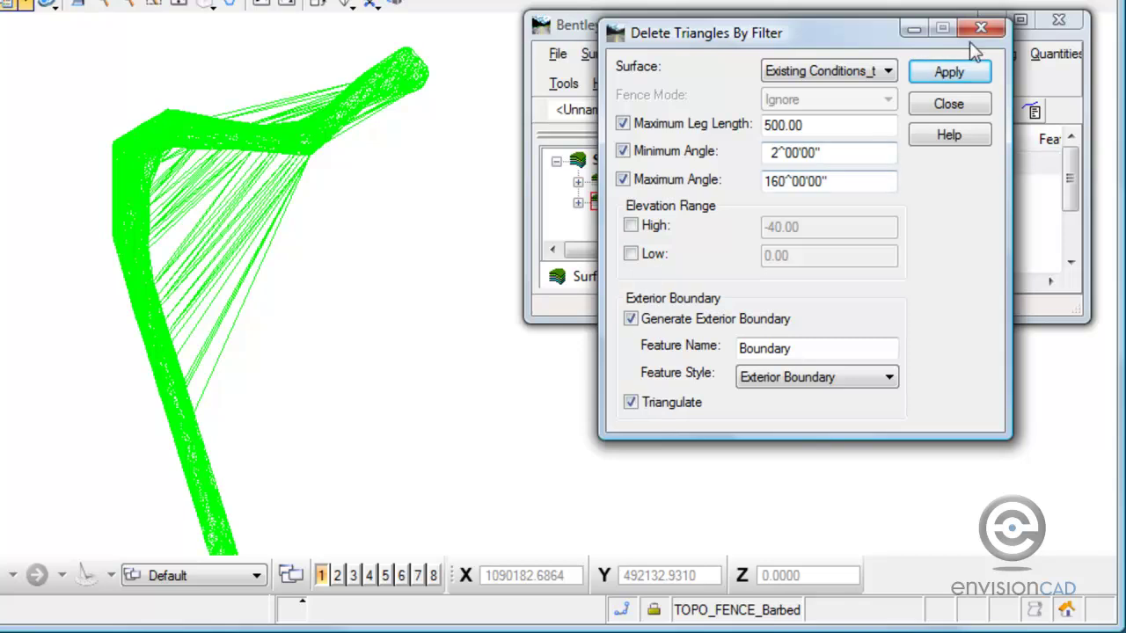
{"action": "left_click", "coordinate": [957, 77]}
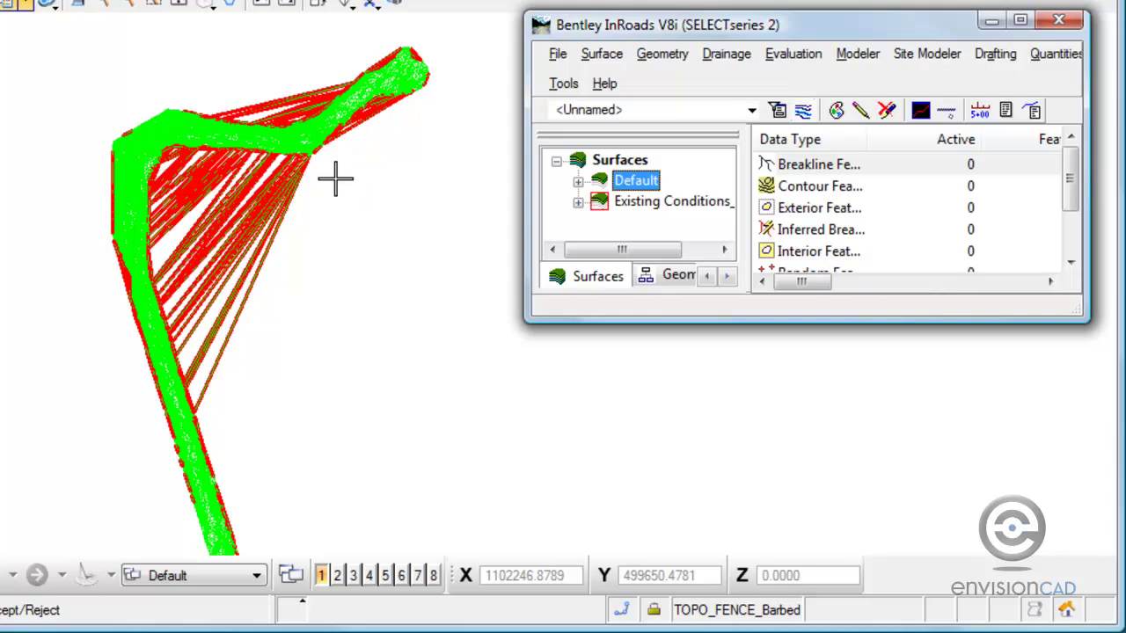
{"action": "left_click", "coordinate": [380, 167]}
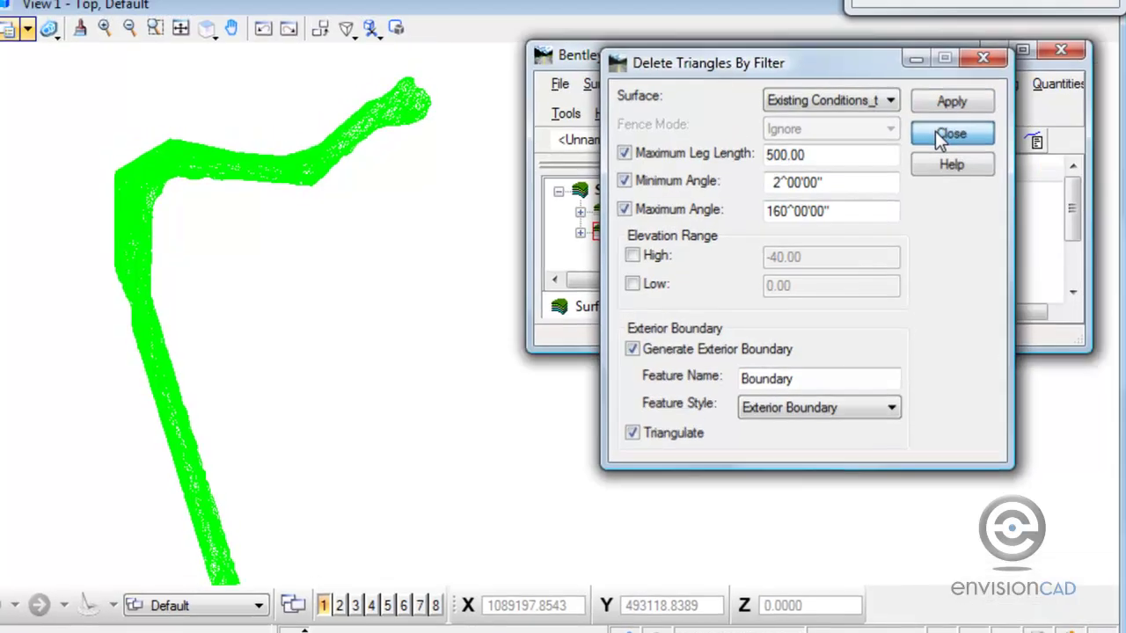
Close the triangle filter and review the exterior point totals in the existing conditions surface's properties
{"action": "left_click", "coordinate": [949, 105]}
{"action": "left_click", "coordinate": [604, 61]}
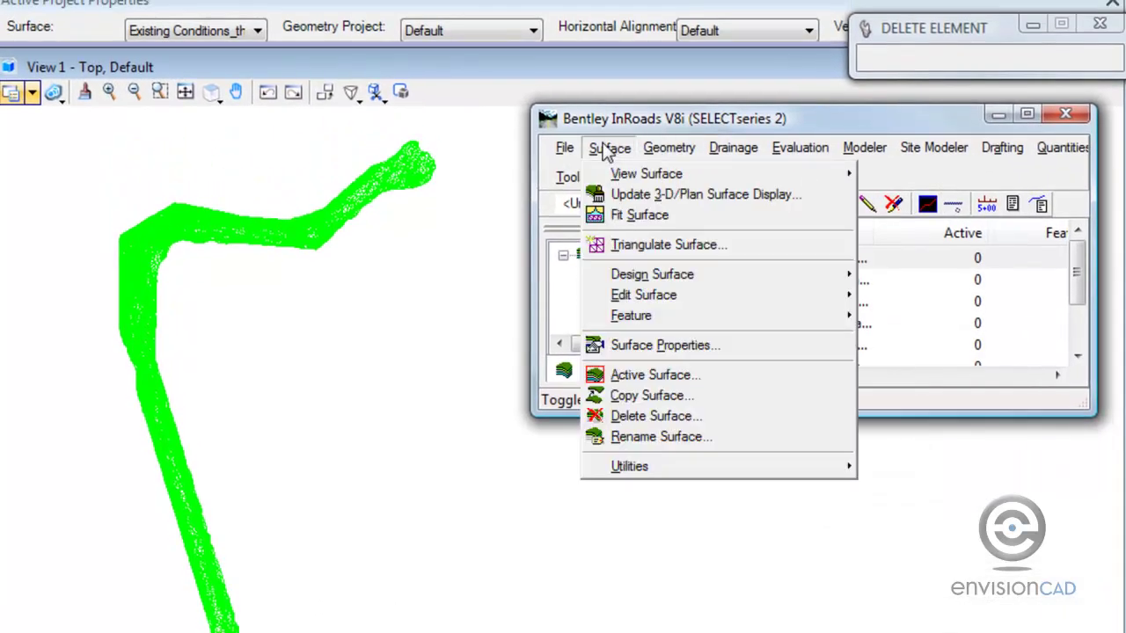
{"action": "left_click", "coordinate": [642, 346]}
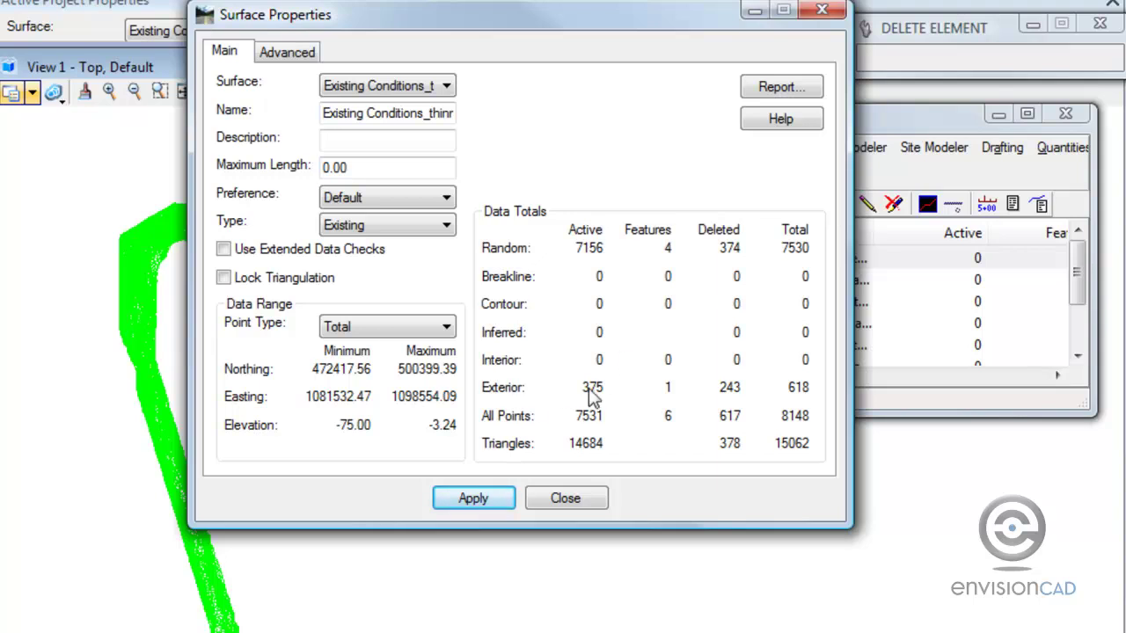
{"action": "left_click", "coordinate": [565, 498]}
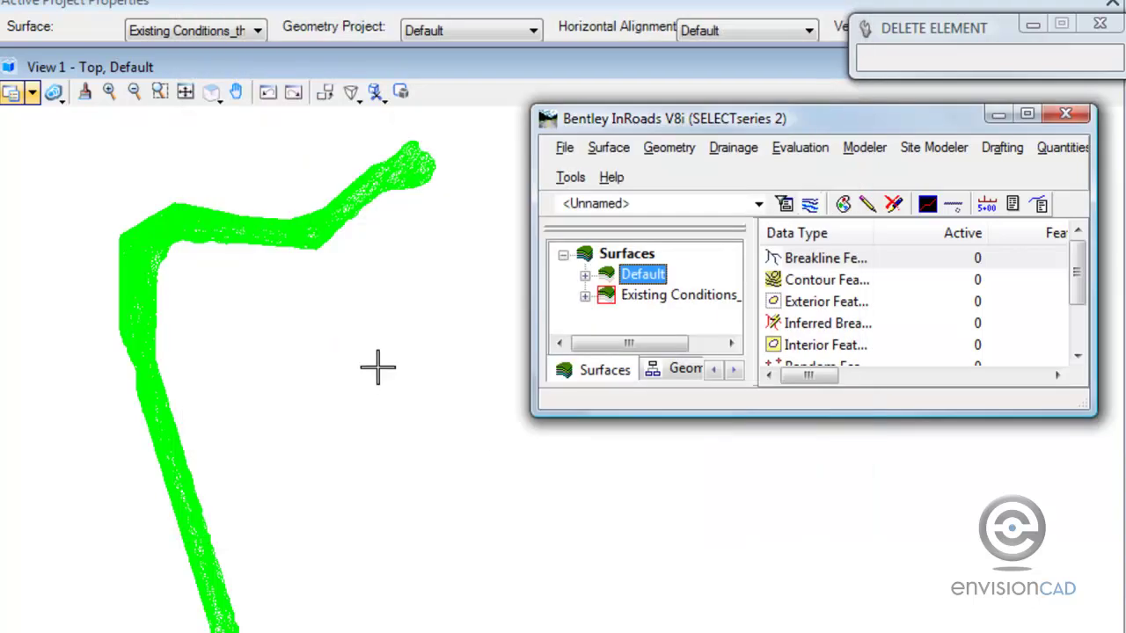